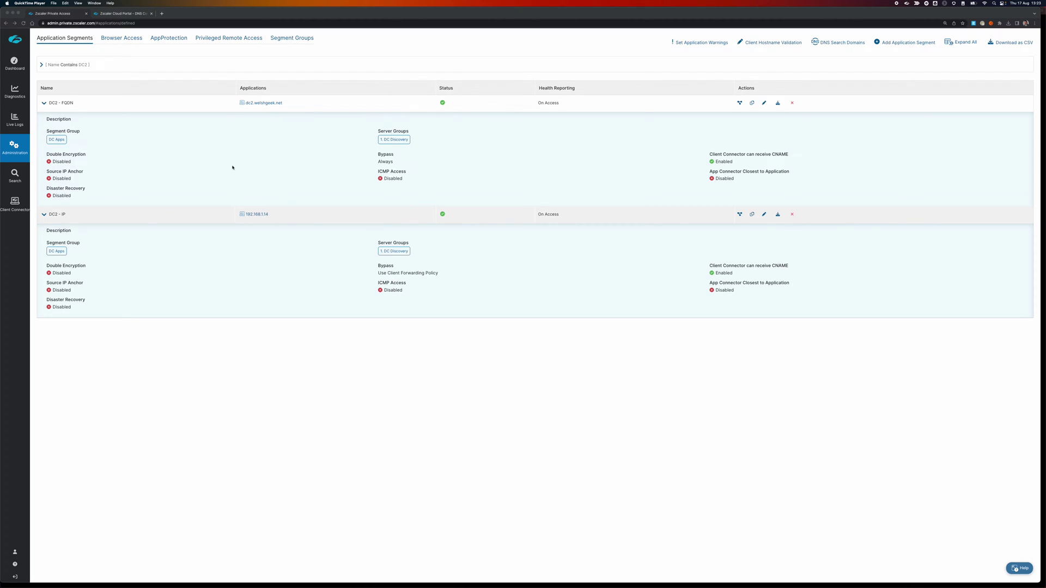
- Highlight the dc2.welshgeek.net application segment and its 192.168.1.14 address in the browser
{"action": "left_click", "coordinate": [292, 107]}
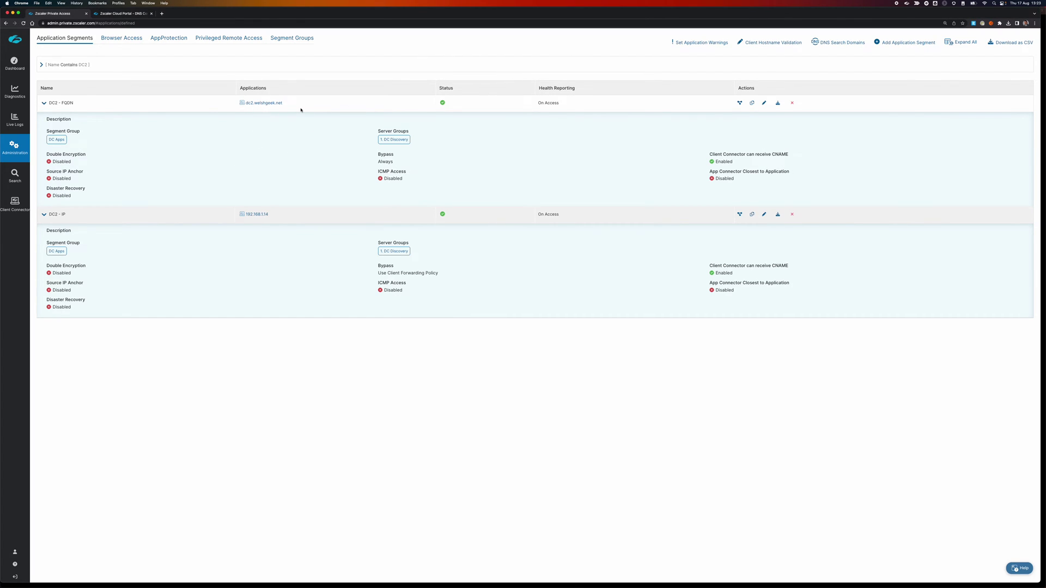
{"action": "left_click_drag", "start_coordinate": [297, 108], "coordinate": [241, 108]}
{"action": "left_click", "coordinate": [289, 74]}
{"action": "double_click", "coordinate": [247, 217]}
- Show the DC2 DNS Control rule in Internet Access redirecting to 192.168.1.14
{"action": "left_click", "coordinate": [123, 13]}
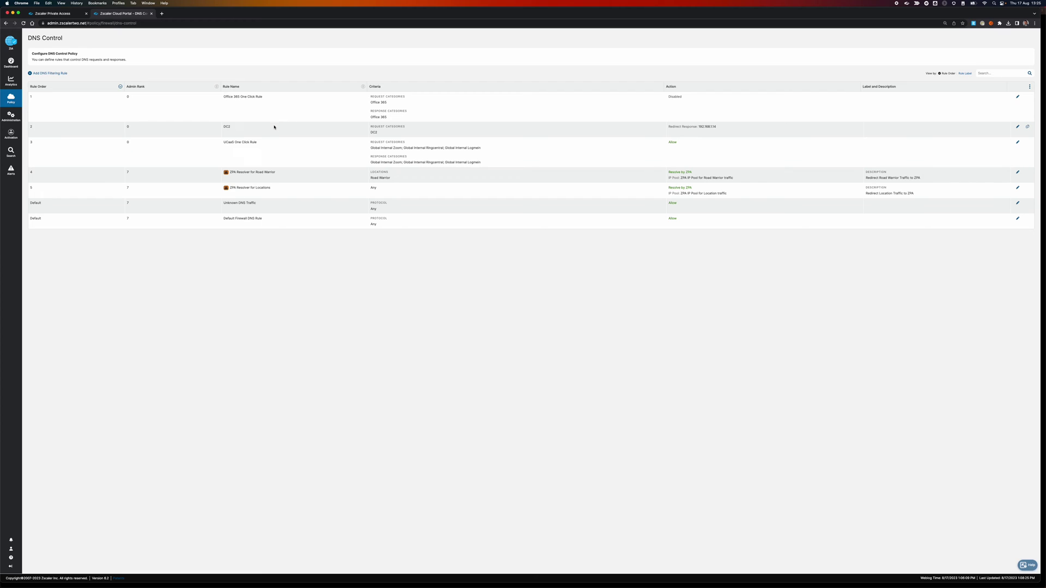
{"action": "double_click", "coordinate": [223, 128]}
{"action": "left_click_drag", "start_coordinate": [722, 128], "coordinate": [699, 128]}
{"action": "left_click", "coordinate": [62, 13]}
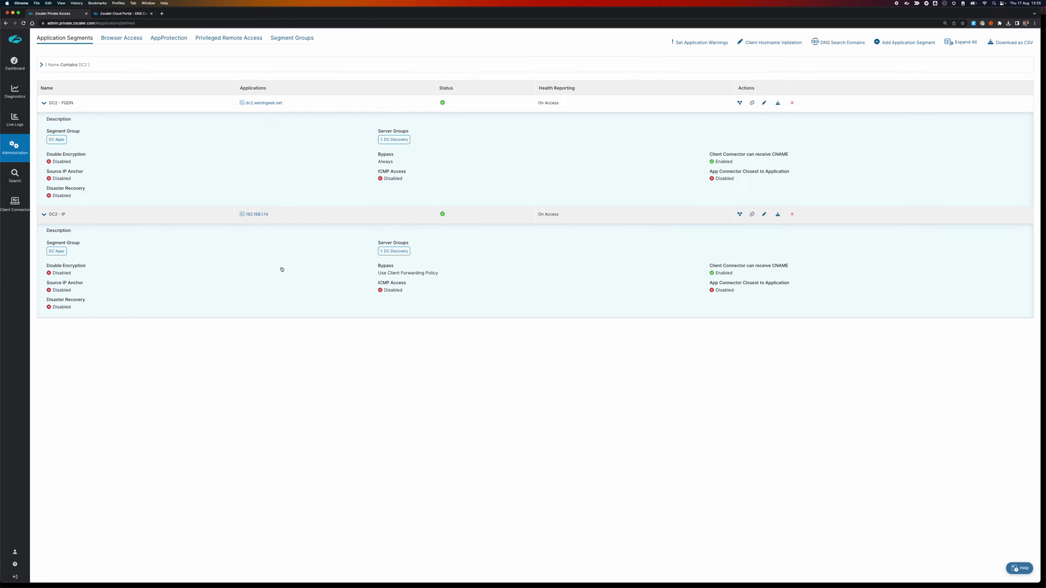
- Ping dc2.welshgeek.net in the terminal, which resolves to 192.168.1.14, then stop it
{"action": "key", "text": "super+Tab"}
{"action": "key", "text": "super+Tab"}
{"action": "key", "text": "super+Tab"}
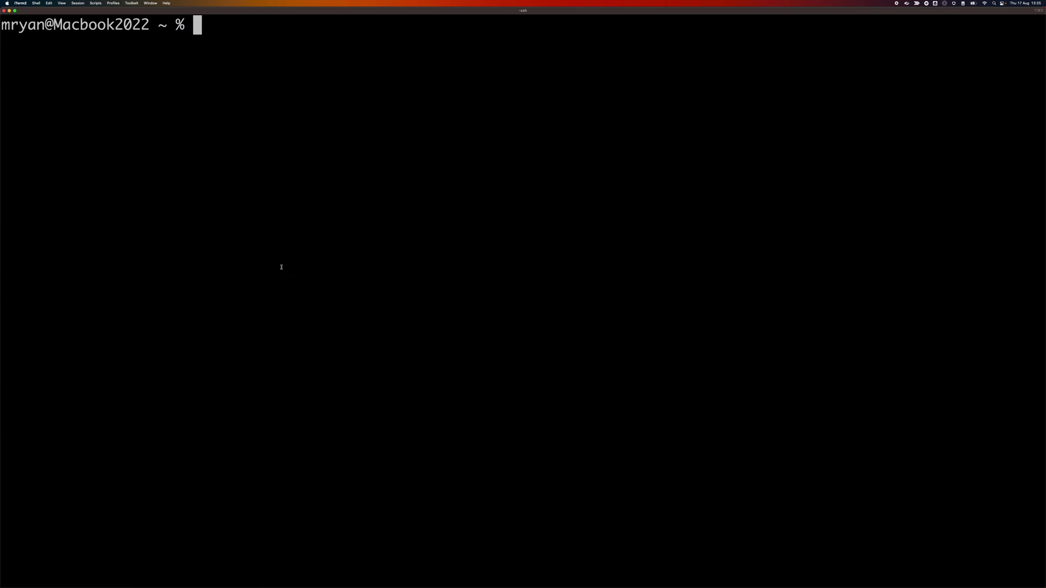
{"action": "type", "text": "ping dc2.welshgeek.net"}
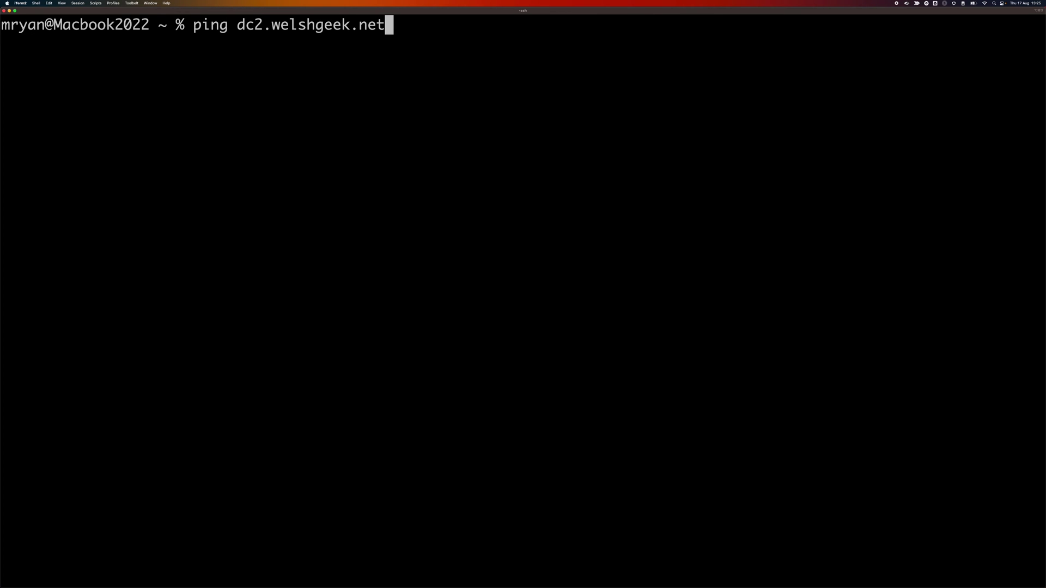
{"action": "key", "text": "Return"}
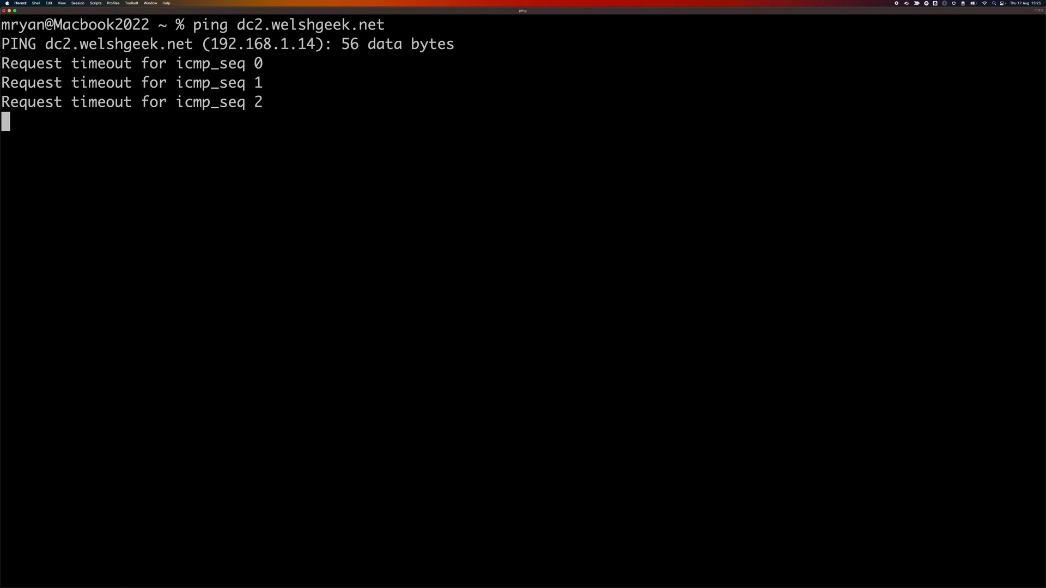
{"action": "key", "text": "ctrl+c"}
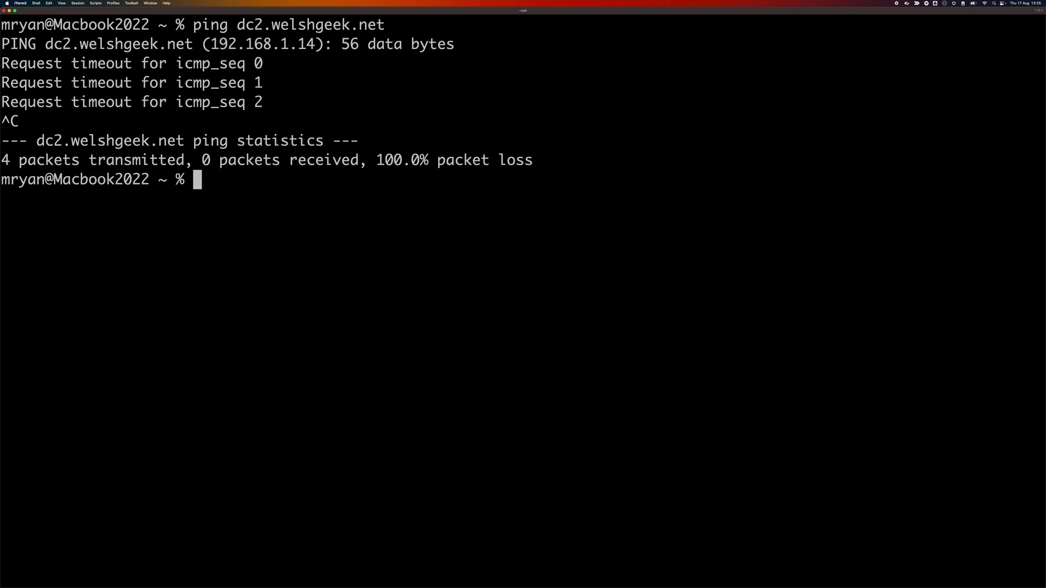
- Ping dc3.welshgeek.net, which resolves to 100.64.1.1, then stop the ping
{"action": "type", "text": "ping dc2"}
{"action": "key", "text": "BackSpace"}
{"action": "type", "text": "3.welhsgeek"}
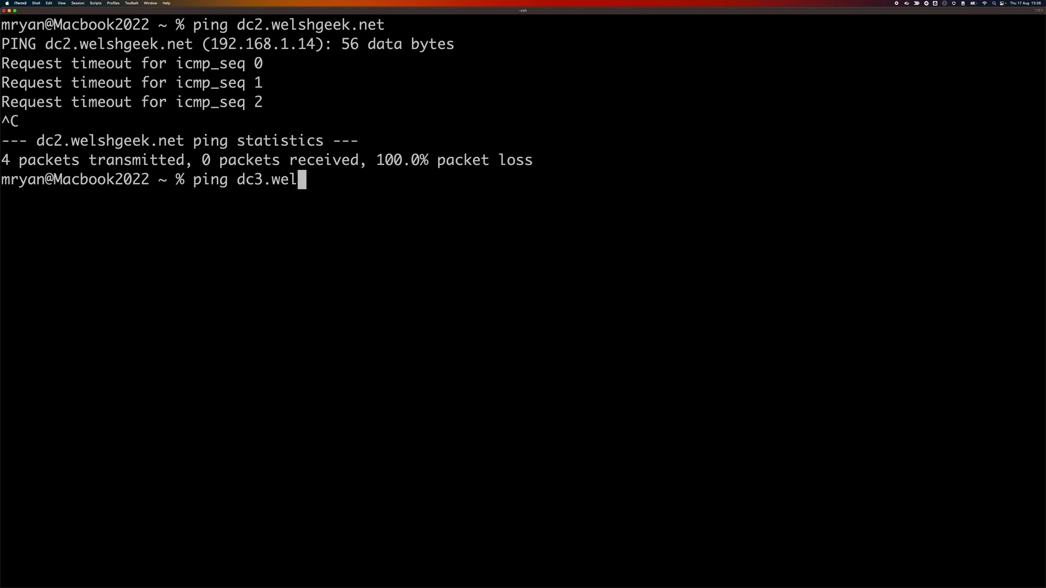
{"action": "key", "text": "BackSpace"}
{"action": "key", "text": "BackSpace"}
{"action": "key", "text": "BackSpace"}
{"action": "key", "text": "BackSpace"}
{"action": "key", "text": "BackSpace"}
{"action": "key", "text": "BackSpace"}
{"action": "type", "text": "sghgeek"}
{"action": "key", "text": "BackSpace"}
{"action": "key", "text": "BackSpace"}
{"action": "key", "text": "BackSpace"}
{"action": "key", "text": "BackSpace"}
{"action": "key", "text": "BackSpace"}
{"action": "key", "text": "BackSpace"}
{"action": "type", "text": "hgeek.ne"}
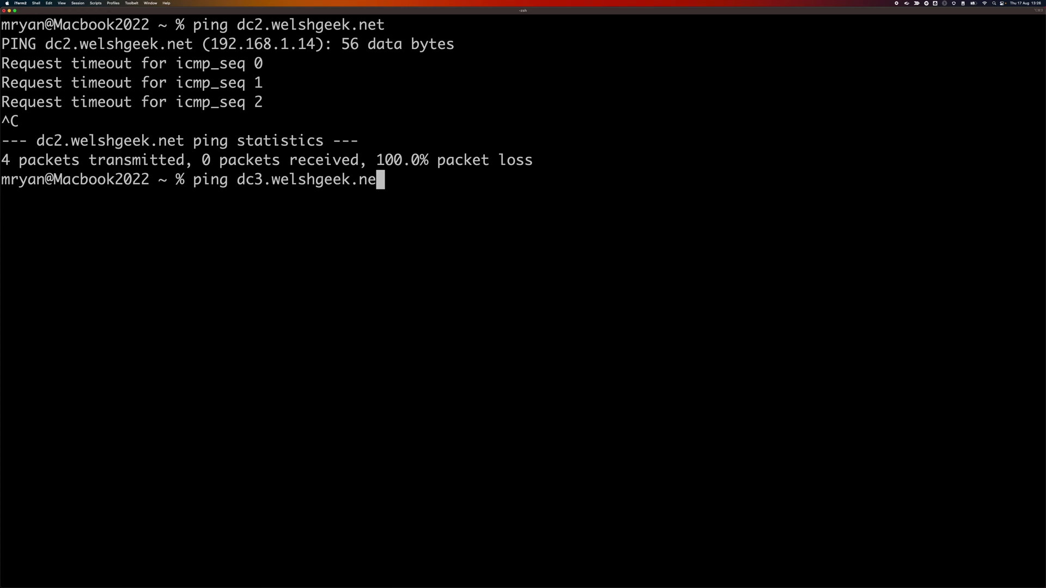
{"action": "type", "text": "t"}
{"action": "key", "text": "Return"}
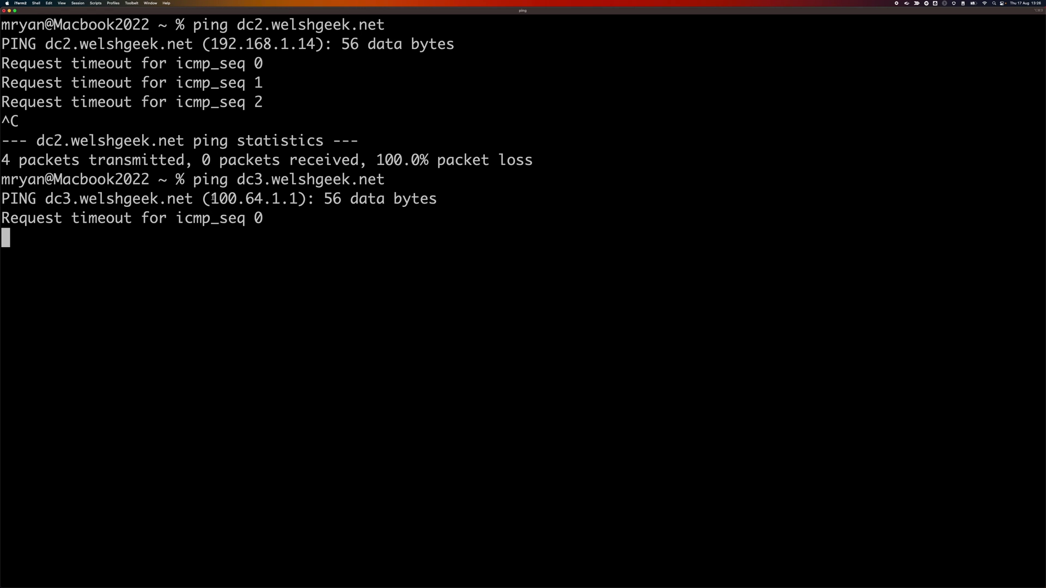
{"action": "left_click_drag", "start_coordinate": [210, 198], "coordinate": [302, 198]}
{"action": "key", "text": "ctrl+c"}
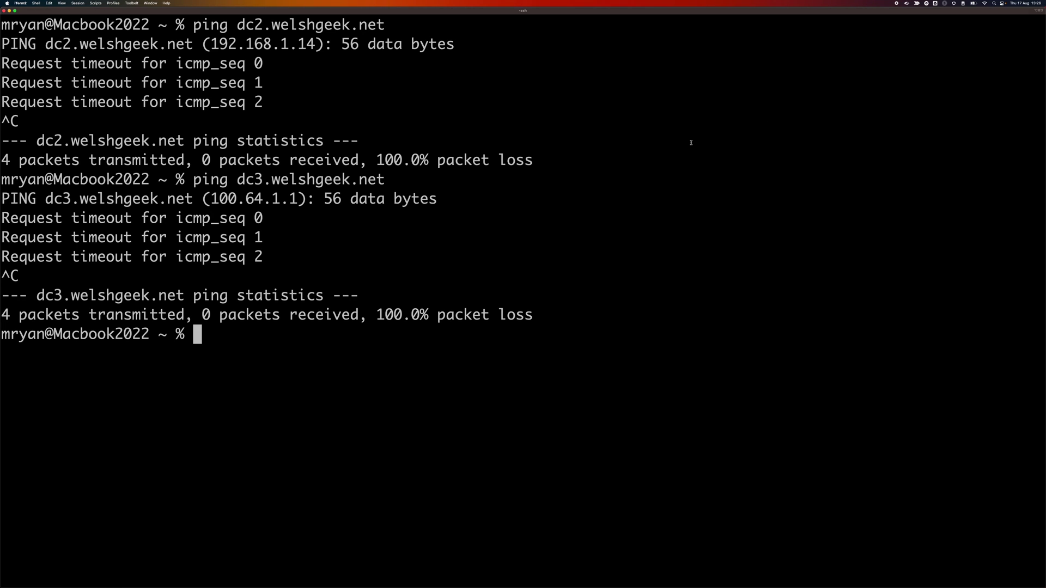
{"action": "key", "text": "super+Tab"}
{"action": "key", "text": "super+Tab"}
{"action": "key", "text": "super+Tab"}
{"action": "key", "text": "super+Tab"}
{"action": "key", "text": "super+Tab"}
{"action": "key", "text": "super+Tab"}
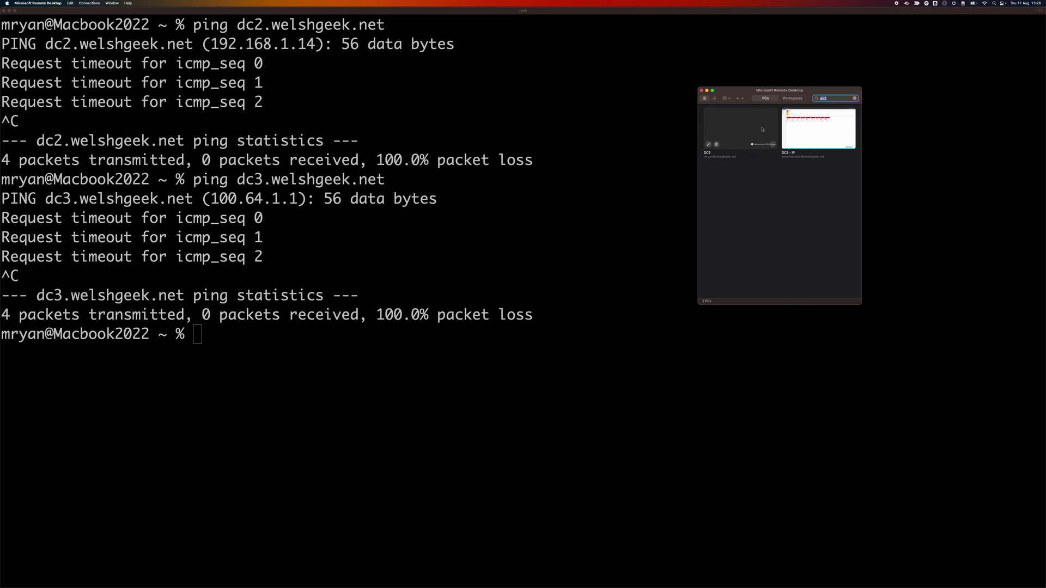
- Confirm the DC2 connection's PC name, save it, and connect to DC2 over RDP
{"action": "left_click", "coordinate": [766, 141]}
{"action": "right_click", "coordinate": [767, 142]}
{"action": "left_click", "coordinate": [768, 141]}
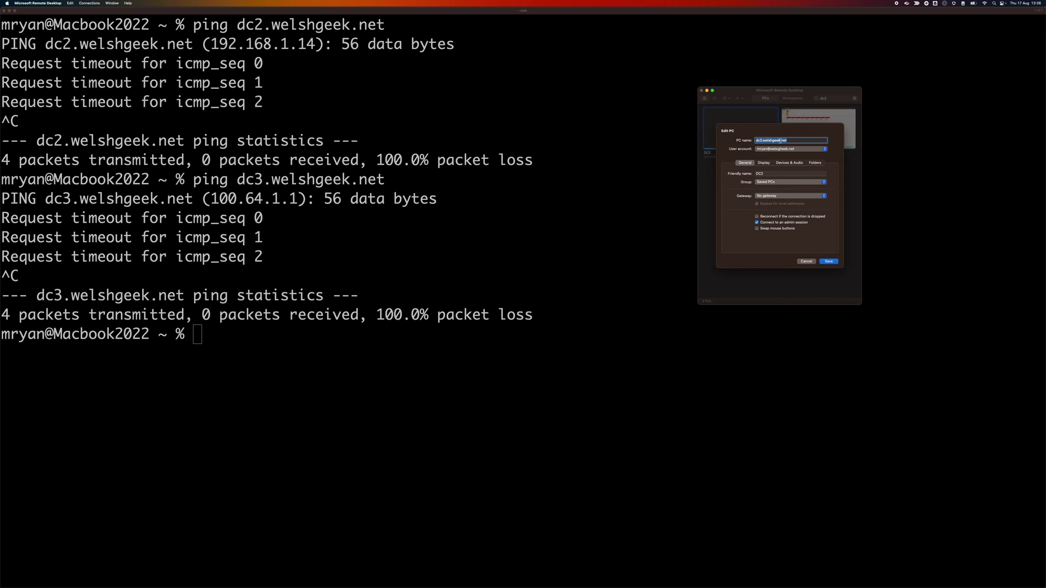
{"action": "left_click", "coordinate": [827, 262]}
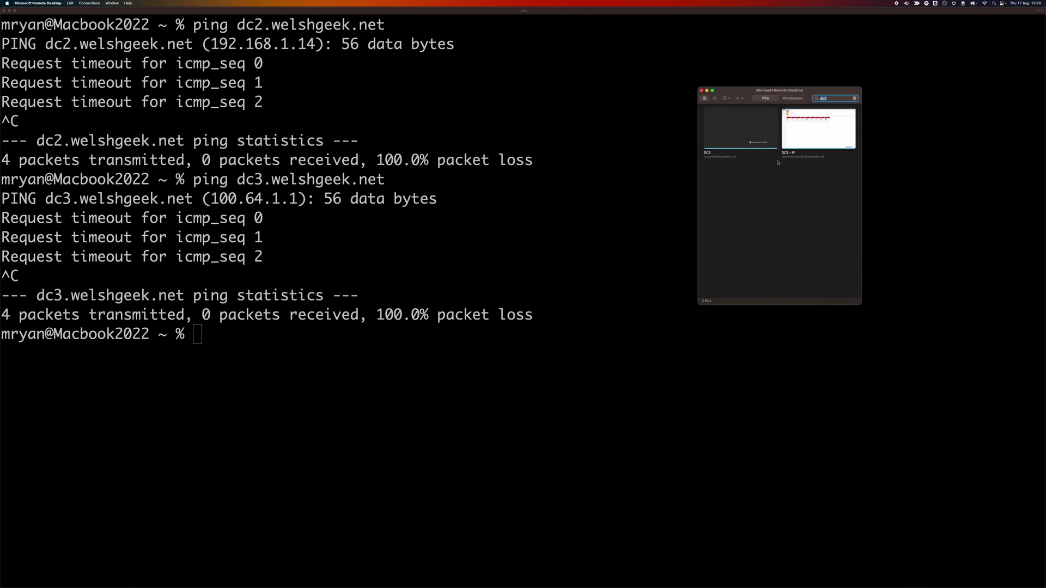
{"action": "double_click", "coordinate": [743, 149]}
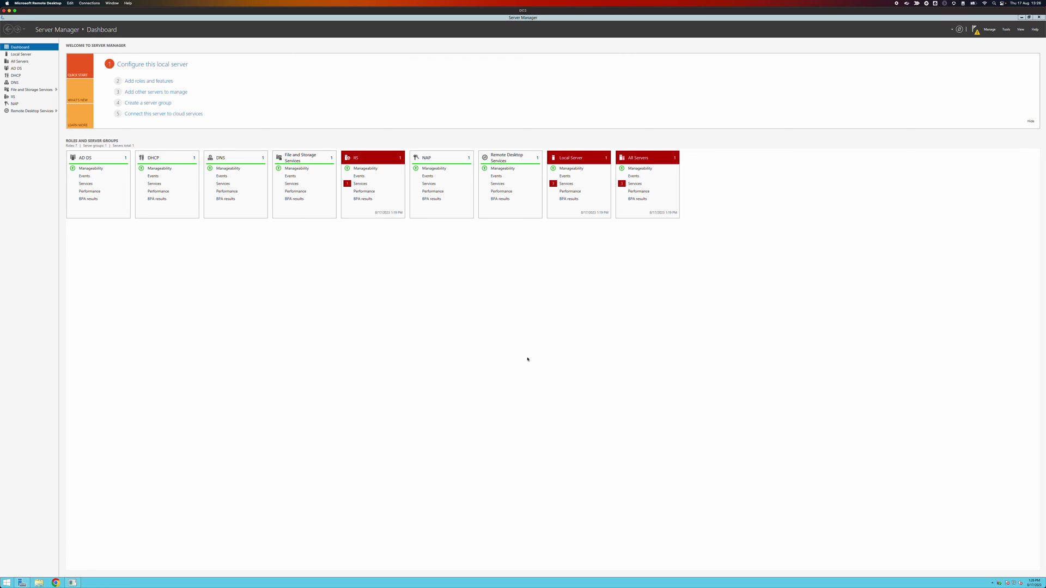
{"action": "key", "text": "super+Tab"}
{"action": "key", "text": "super+Tab"}
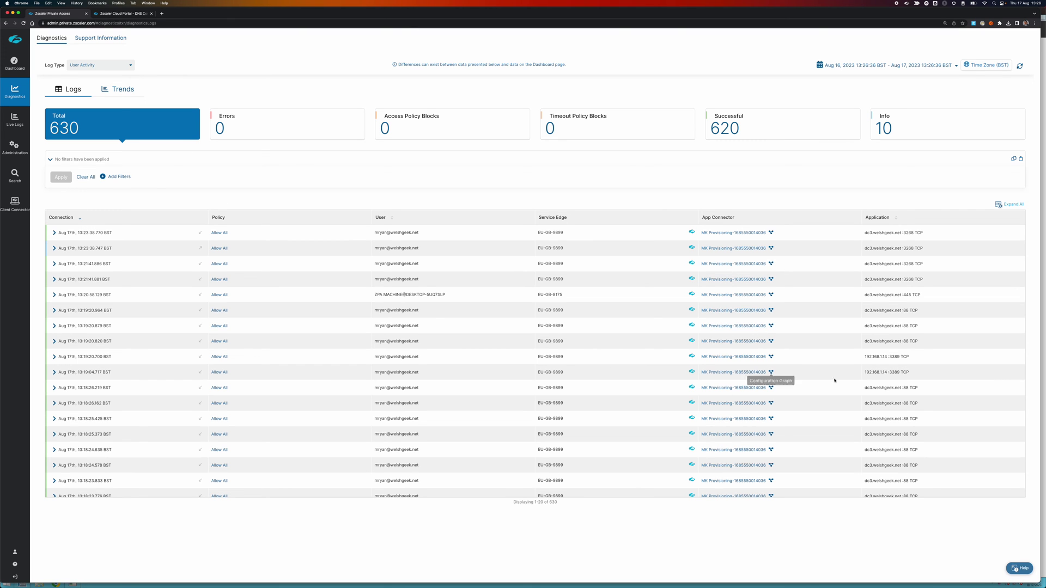
- Expand the 13:19:20.700 log entry and highlight its 192.168.1.14 application address
{"action": "left_click", "coordinate": [63, 357]}
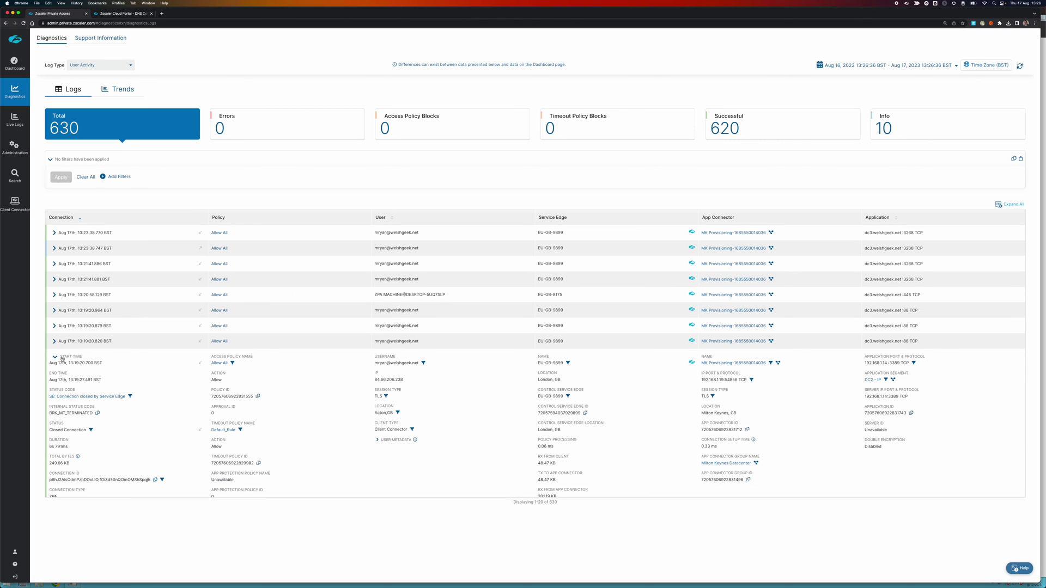
{"action": "mouse_move", "coordinate": [865, 363]}
{"action": "left_mouse_down"}
{"action": "mouse_move", "coordinate": [893, 363]}
{"action": "mouse_move", "coordinate": [863, 363]}
{"action": "left_mouse_up"}
{"action": "left_click", "coordinate": [874, 367]}
{"action": "left_click_drag", "start_coordinate": [887, 363], "coordinate": [869, 363]}
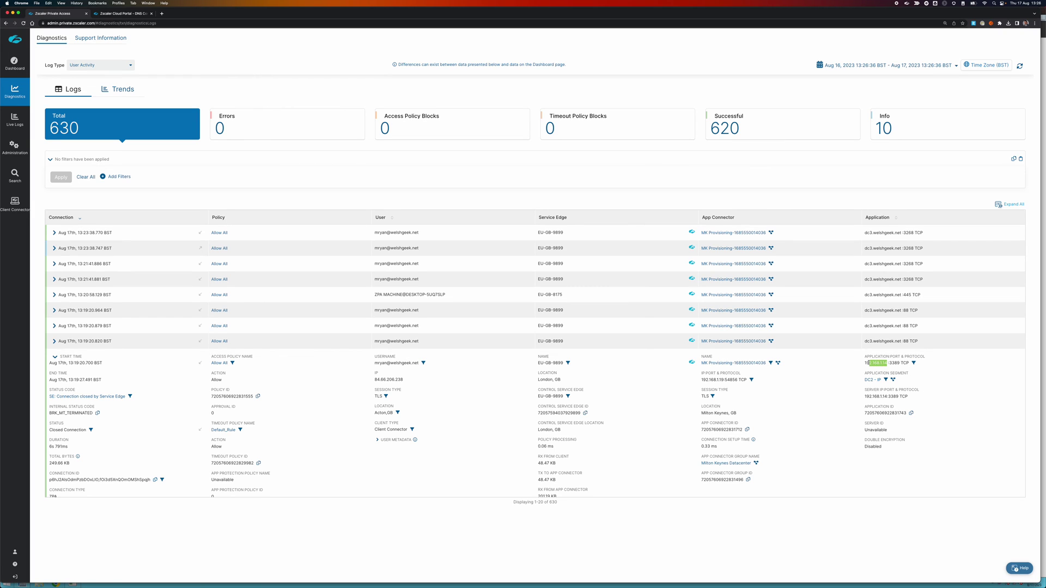